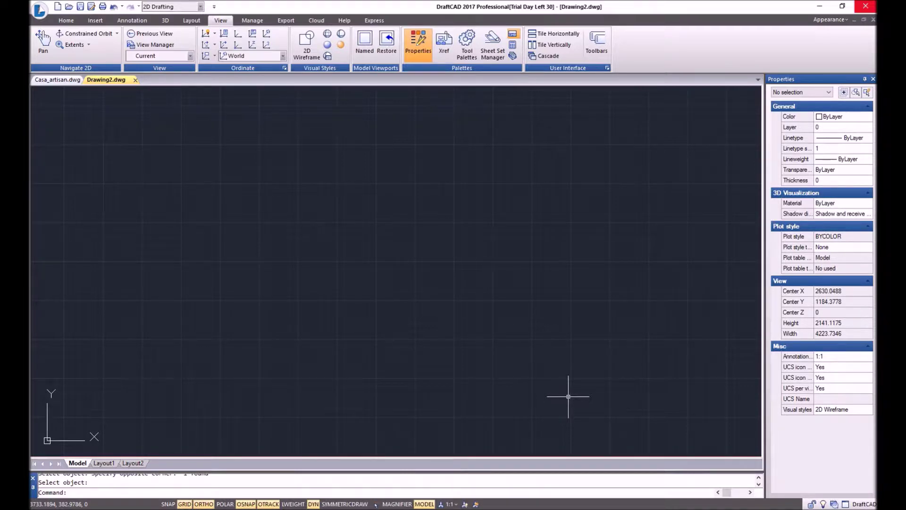
- Draw one long vertical line near the middle of the drawing with the L command
click(350, 173)
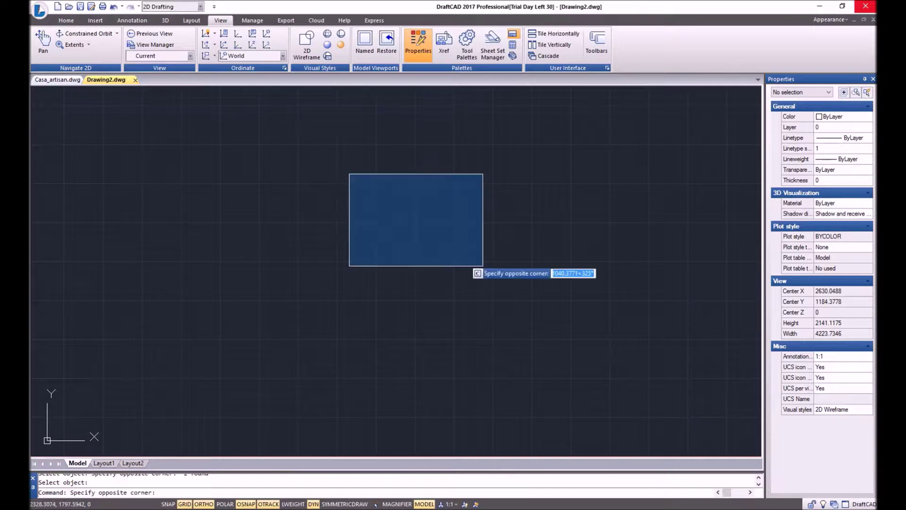
click(485, 263)
text(L)
key(Return)
click(349, 139)
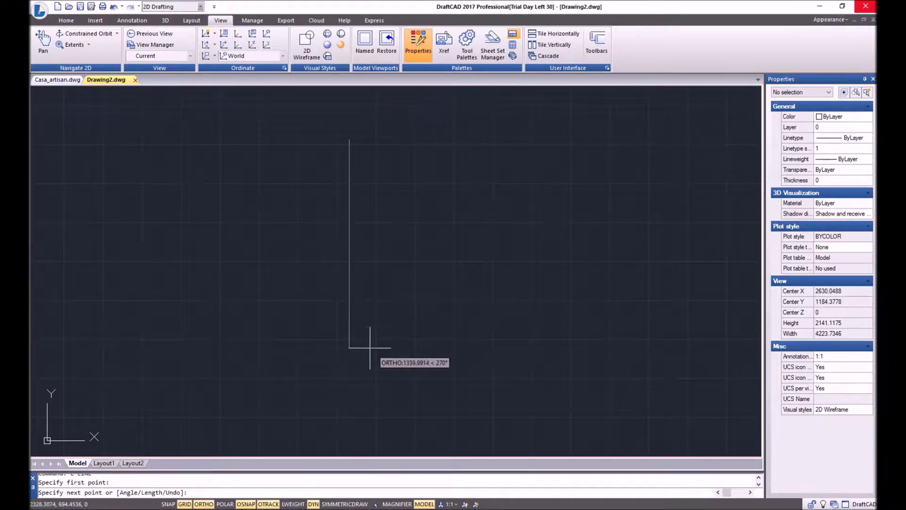
click(351, 401)
key(Return)
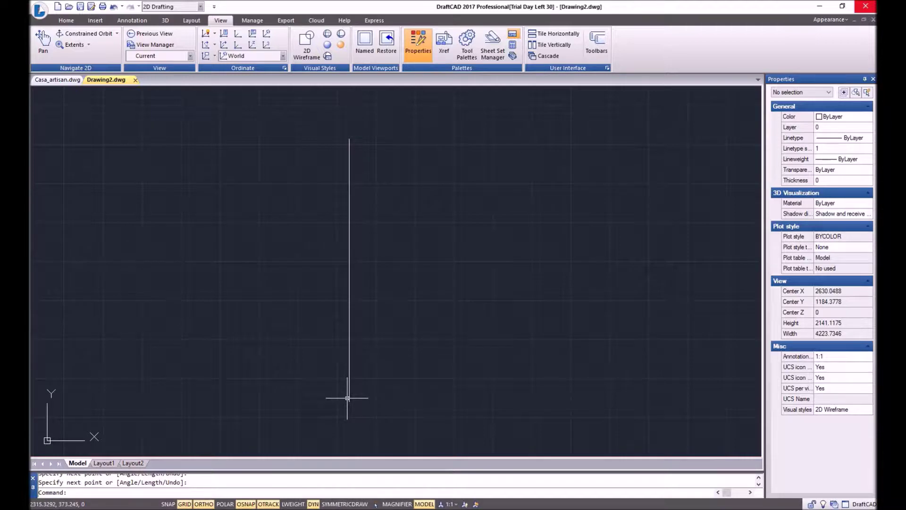
right_click(273, 503)
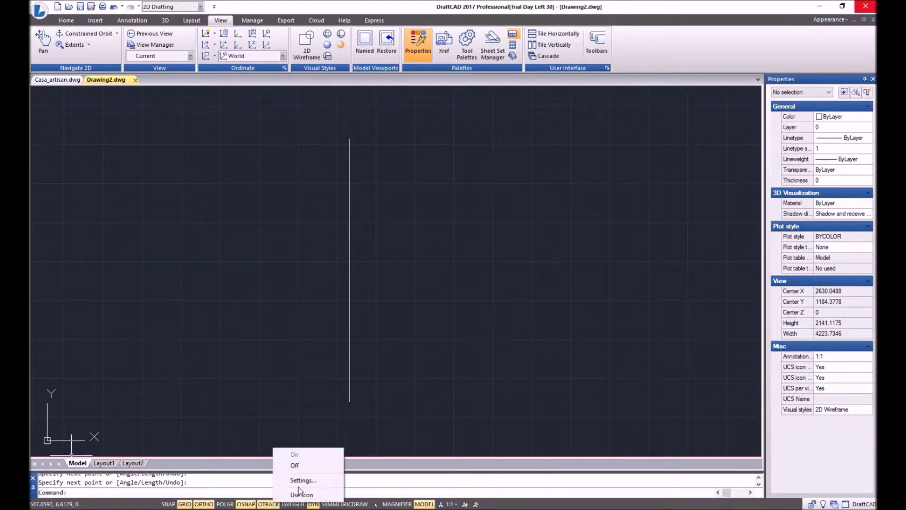
click(301, 494)
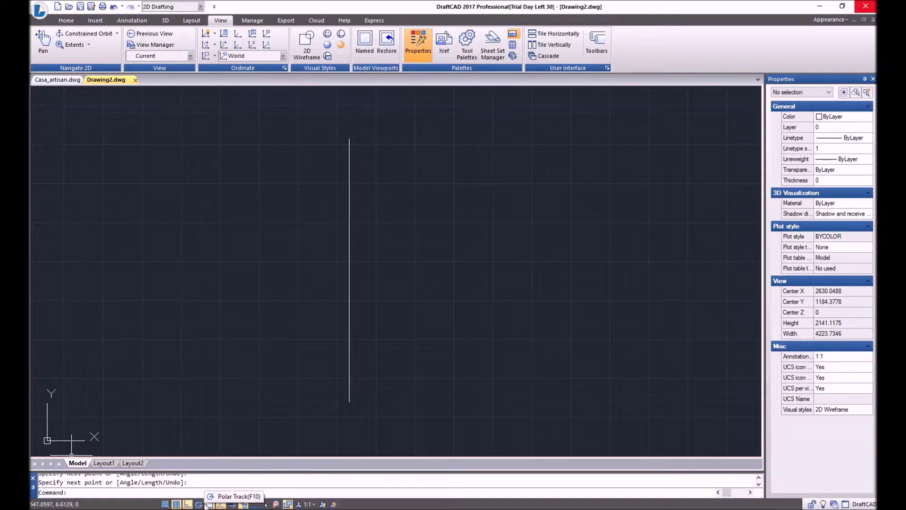
right_click(206, 504)
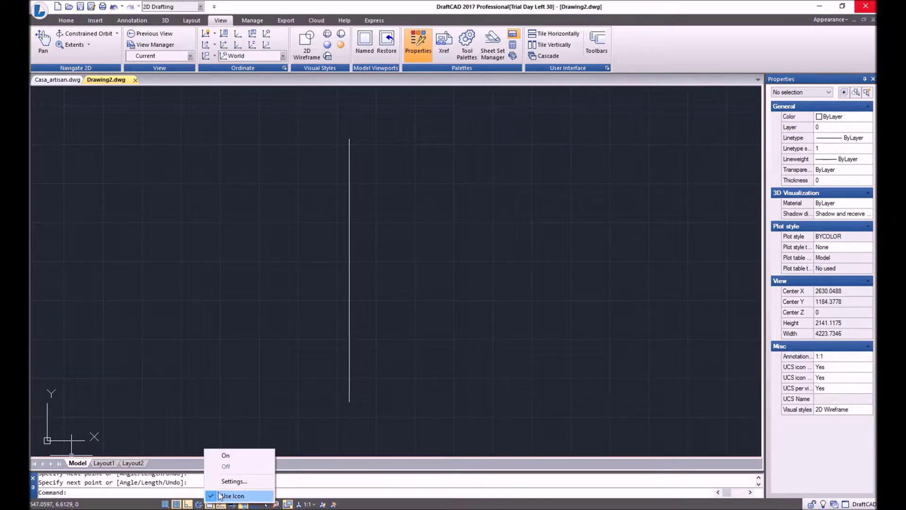
click(233, 496)
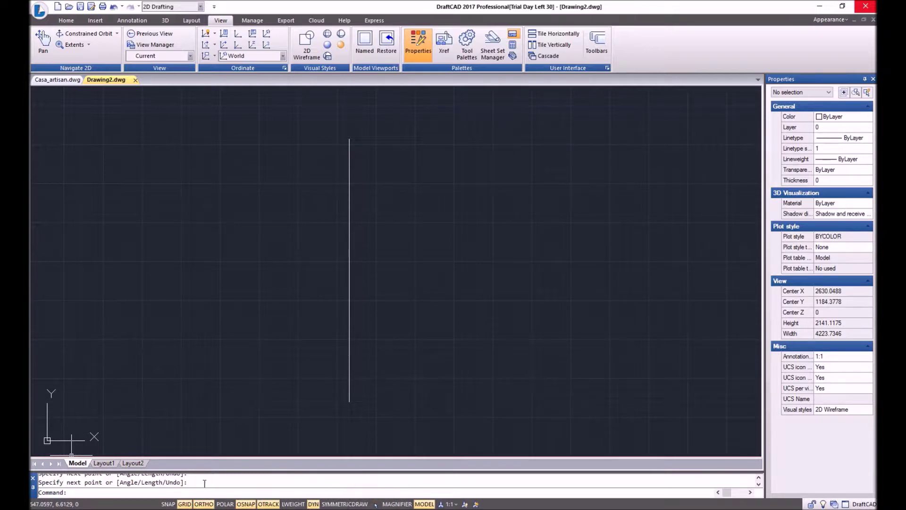
click(198, 504)
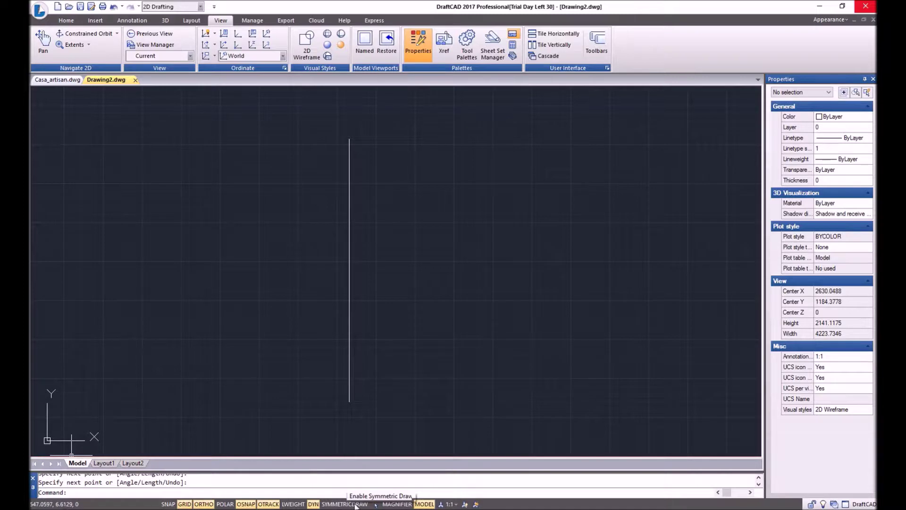
- Bring up the Symmetric Draw page of Drafting Settings and move the dialog up-left
right_click(356, 505)
click(382, 482)
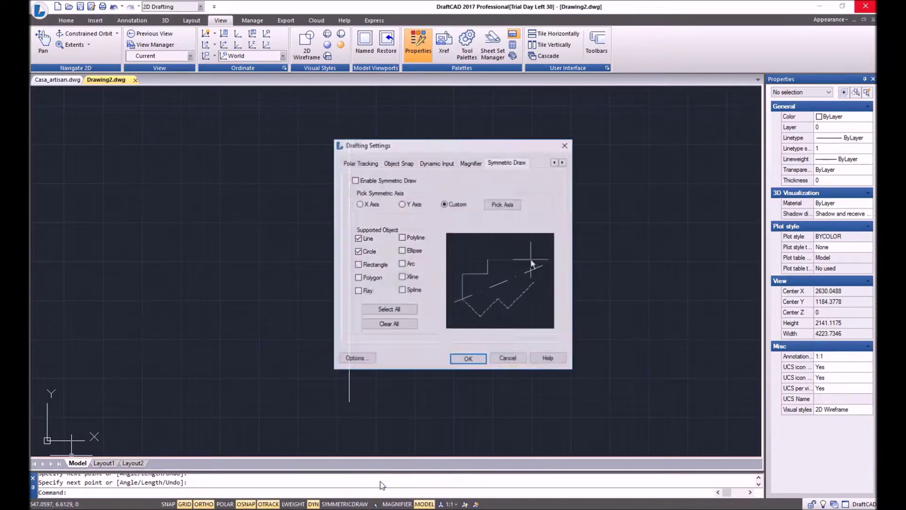
drag(497, 148, 434, 123)
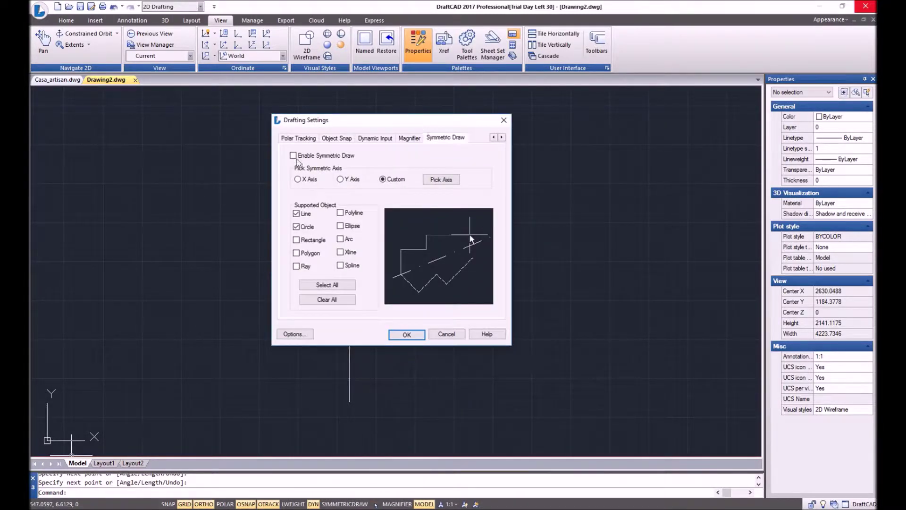
- Browse the Polar Tracking, Object Snap, Dynamic Input and Magnifier pages, then return to Symmetric Draw
click(302, 138)
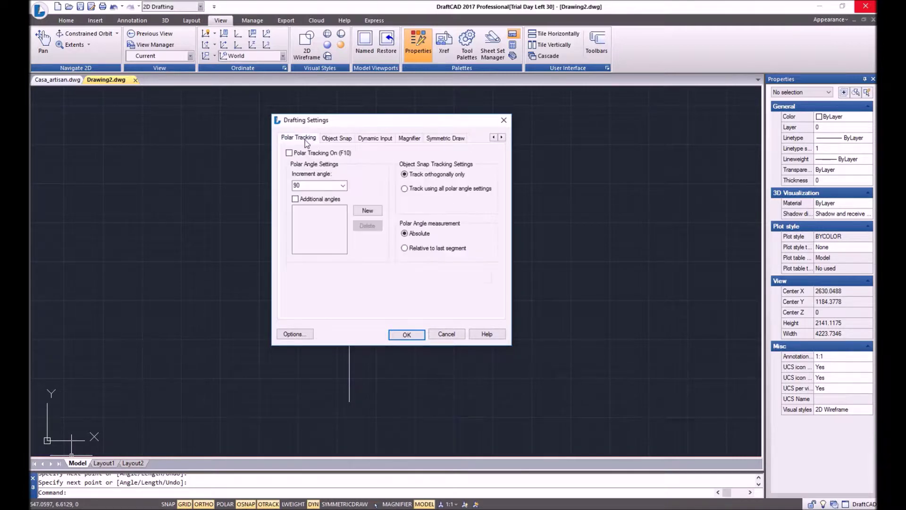
click(336, 138)
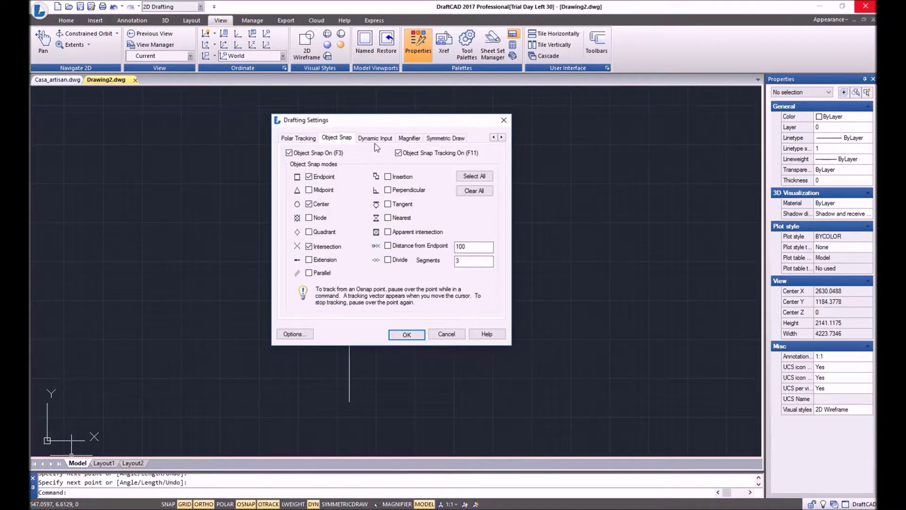
click(374, 140)
click(406, 139)
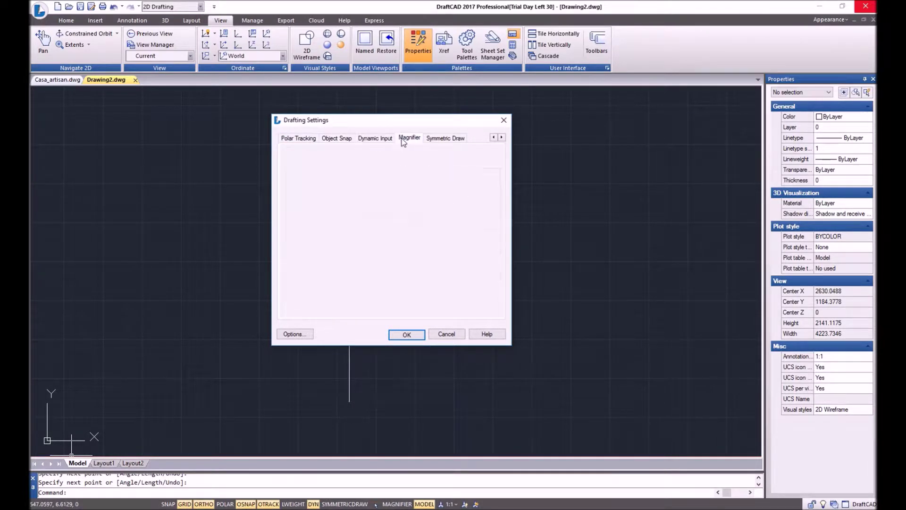
click(450, 141)
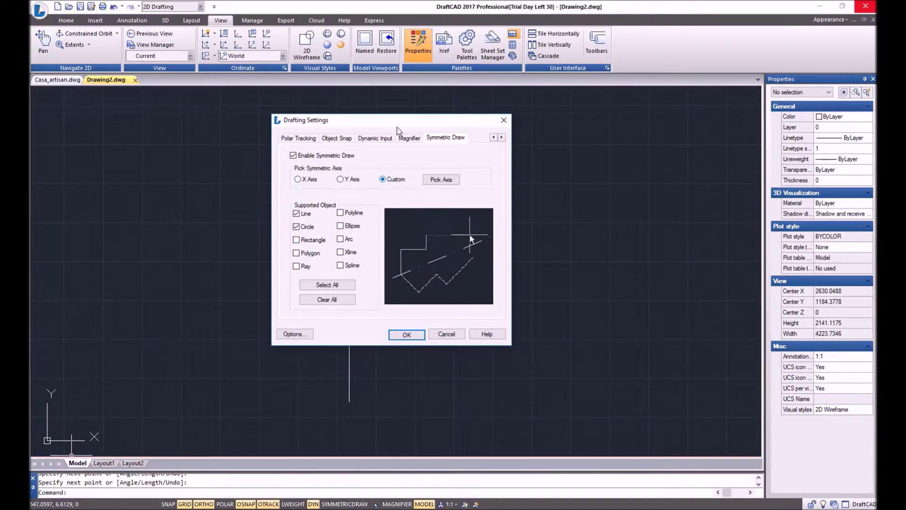
- Pick the vertical line in the drawing as the symmetry axis
drag(396, 127, 519, 113)
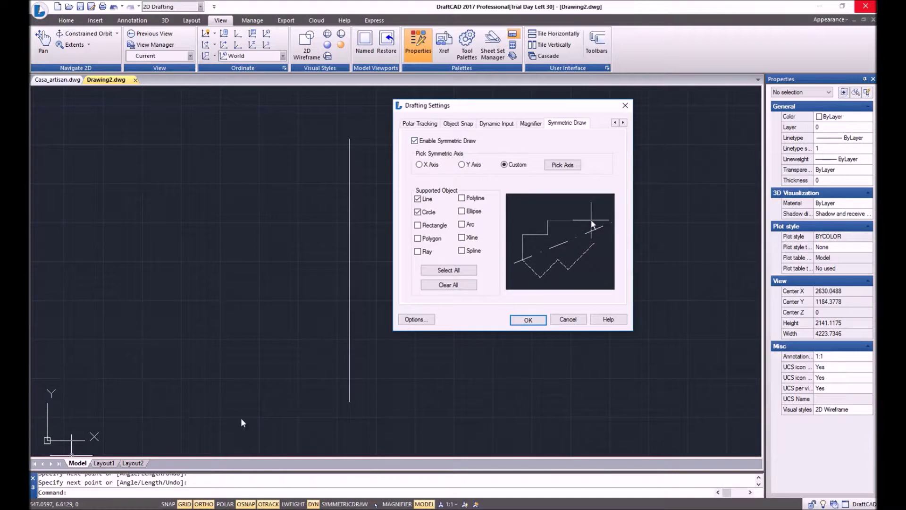
drag(567, 105, 431, 124)
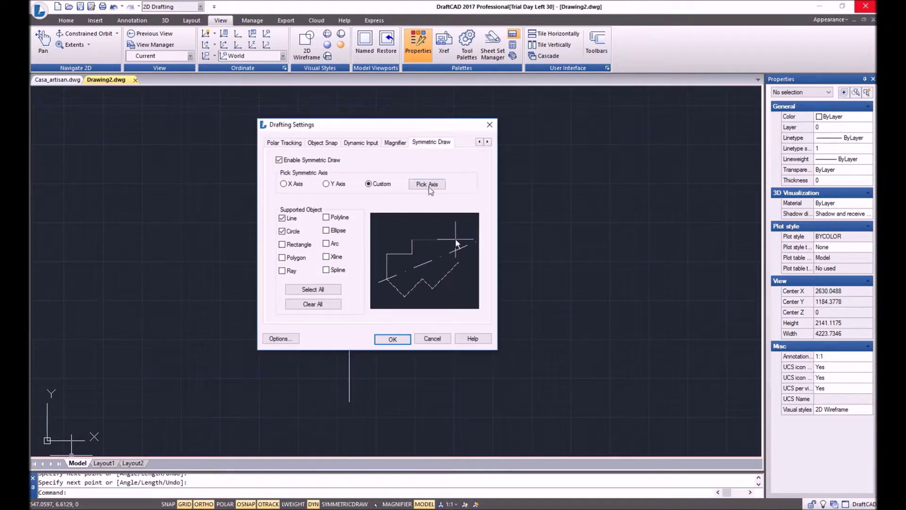
click(428, 185)
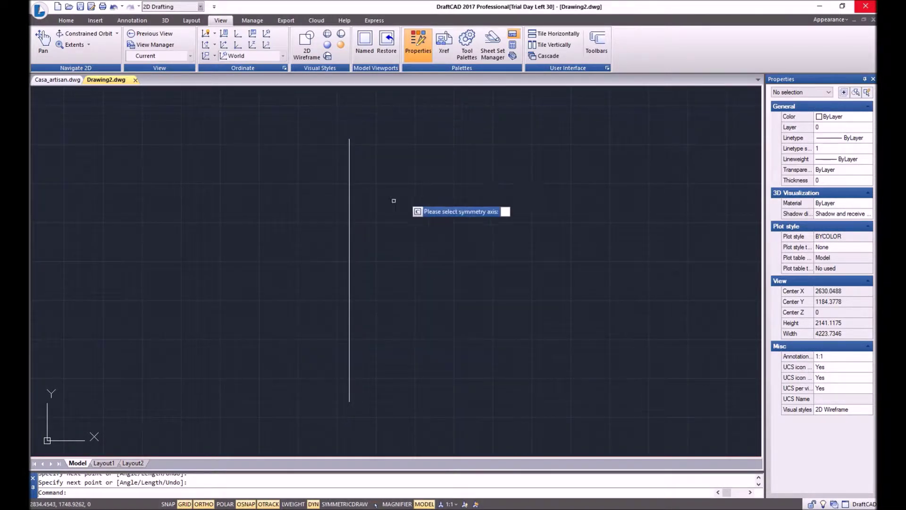
click(349, 241)
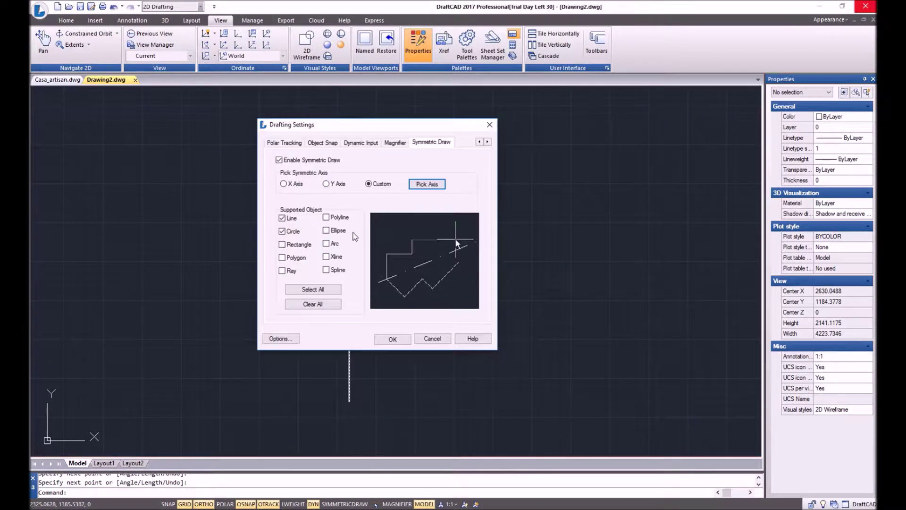
drag(372, 126, 367, 97)
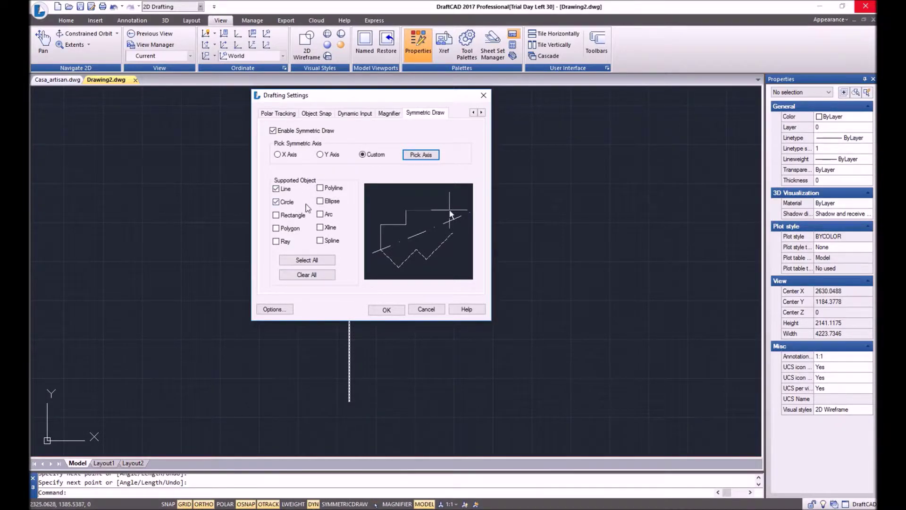
drag(366, 99, 383, 98)
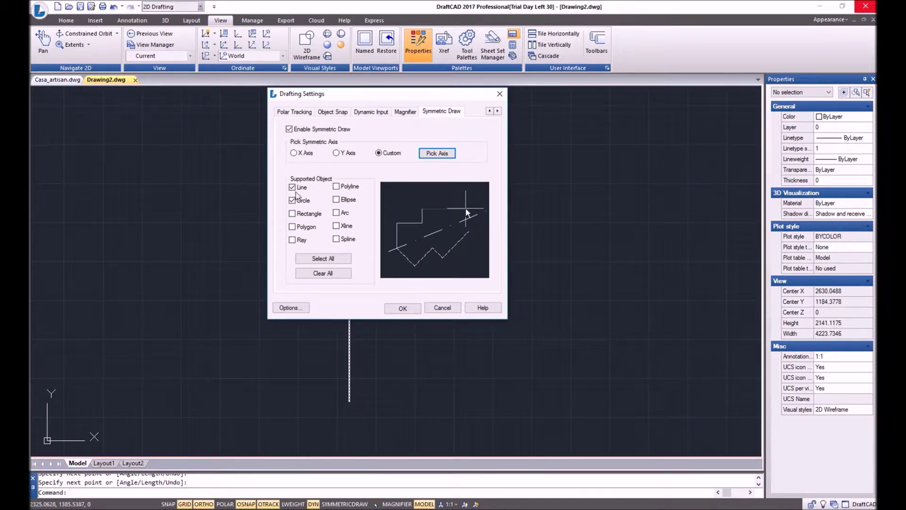
- Add arcs and polygons to the supported object types and apply the settings
click(336, 212)
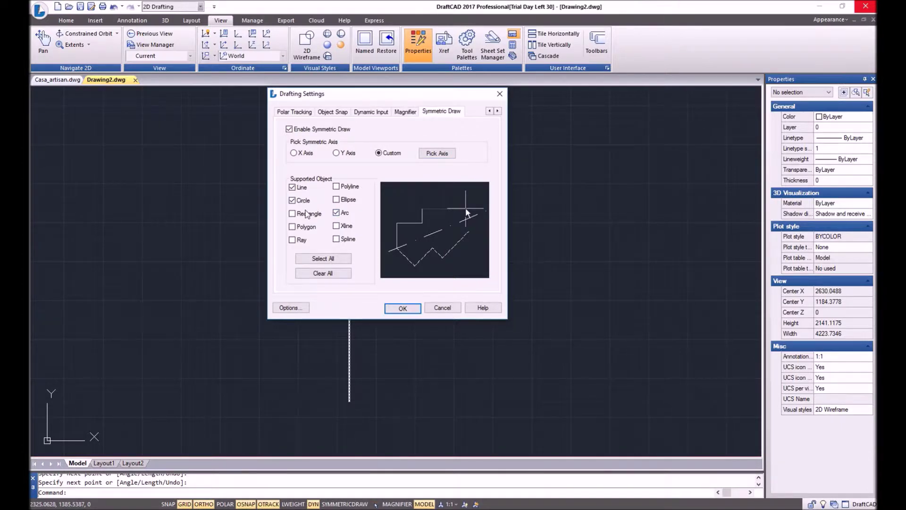
click(292, 227)
click(401, 308)
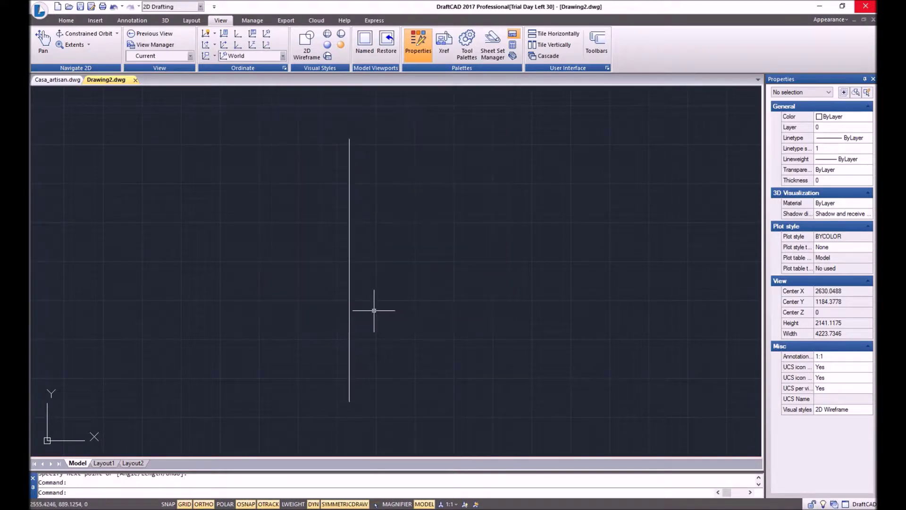
- Start the stepped line outline at the axis top, drawing down through the upper steps
text(l)
key(Return)
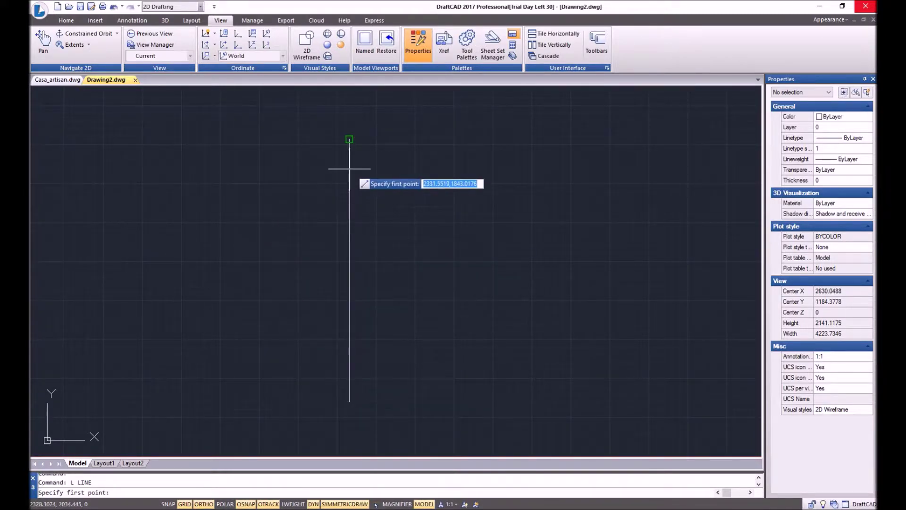
click(349, 138)
click(279, 159)
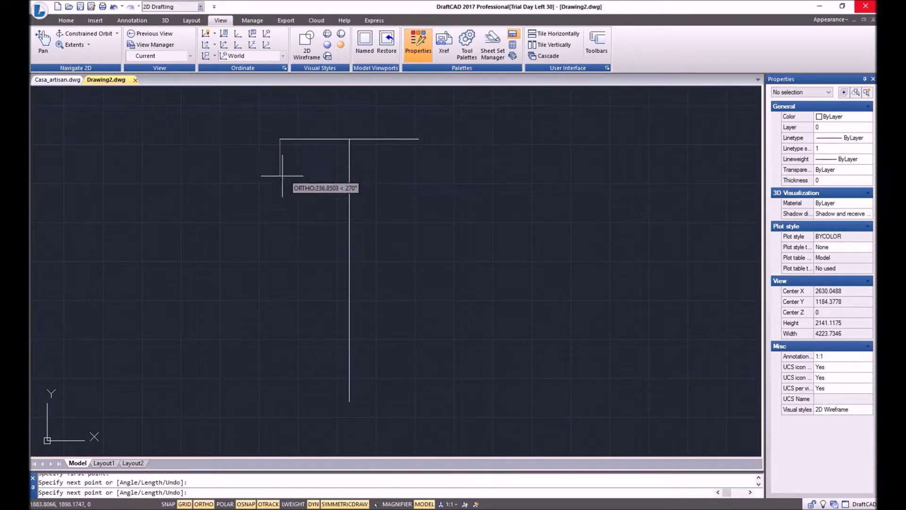
click(280, 194)
click(320, 195)
click(320, 218)
click(252, 218)
click(252, 264)
- Finish the lower steps and close the outline along the bottom at the axis
click(311, 265)
click(312, 324)
click(226, 324)
click(349, 324)
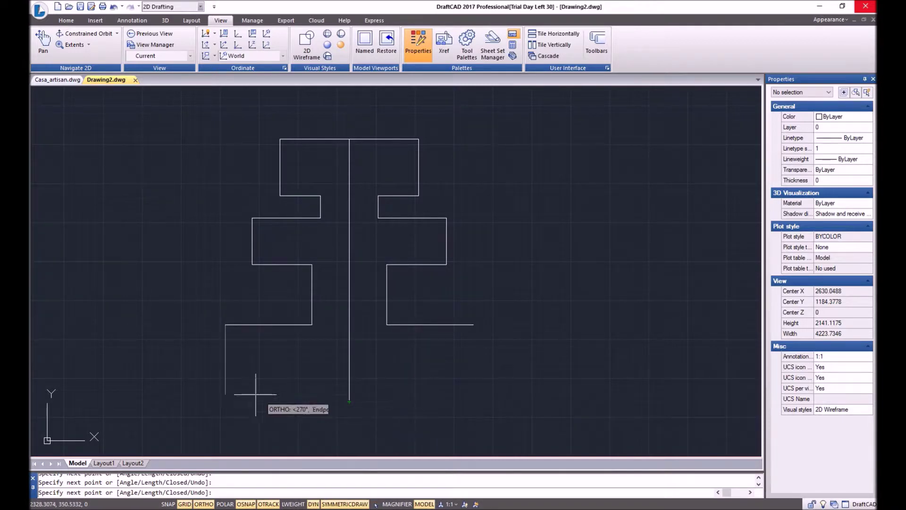
click(226, 401)
click(349, 401)
key(Return)
text(c)
key(Return)
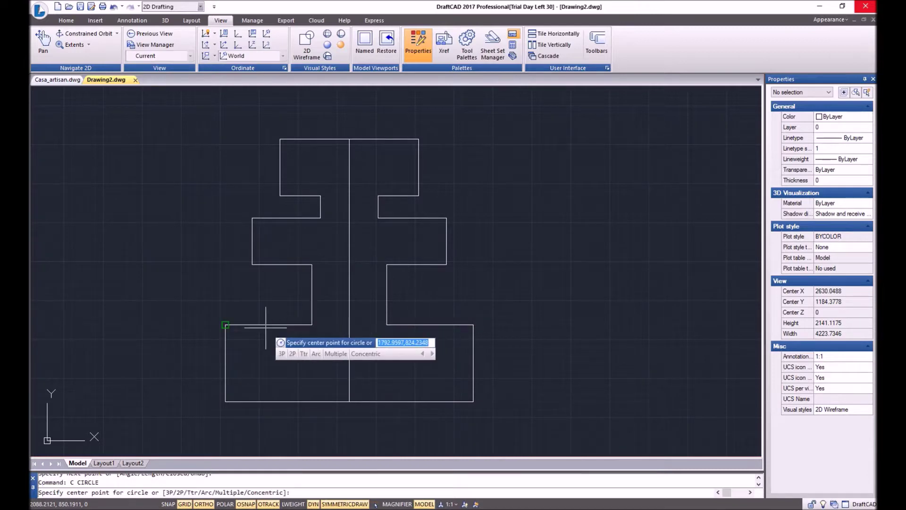
- Draw a circle centred on the lower-left outline corner, then stretch the axis line's top and bottom ends outward
click(225, 324)
click(264, 310)
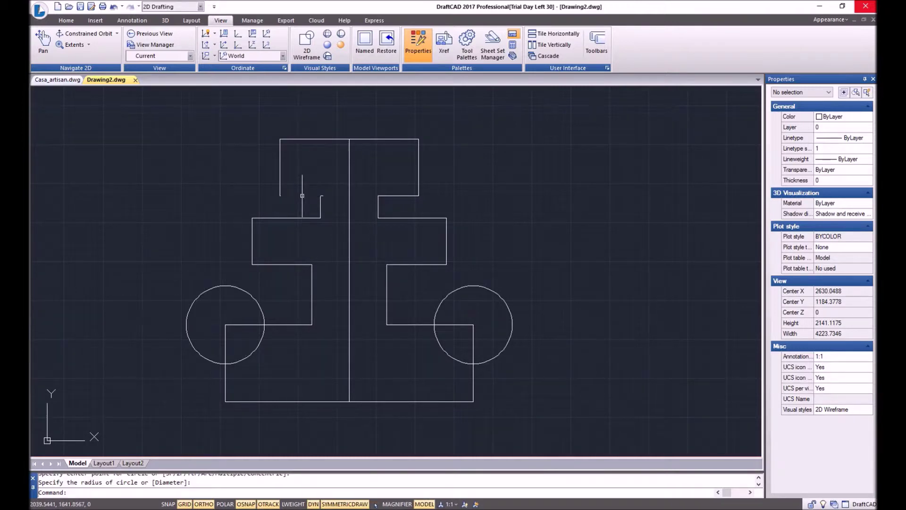
click(349, 142)
click(349, 138)
click(349, 109)
click(350, 401)
click(347, 434)
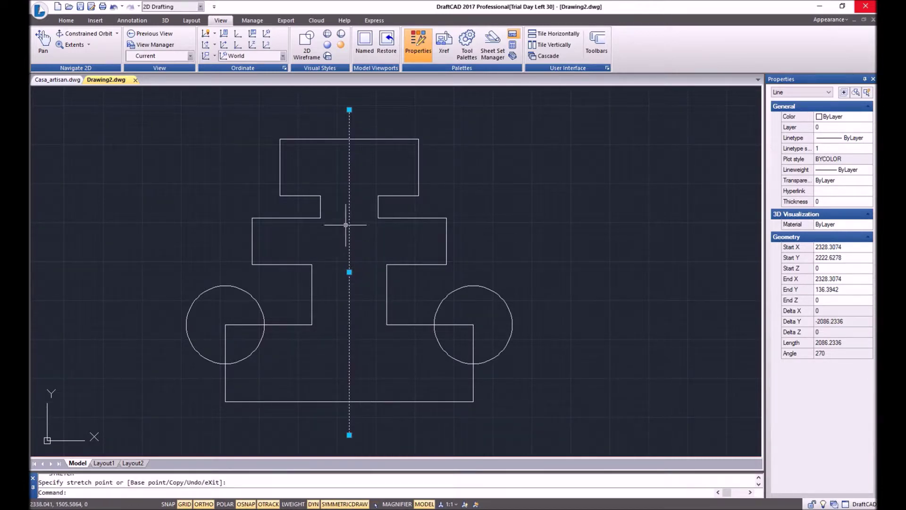
- Draw a three-point arc in the left middle notch with ortho turned off
key(Escape)
text(a)
key(Return)
click(262, 263)
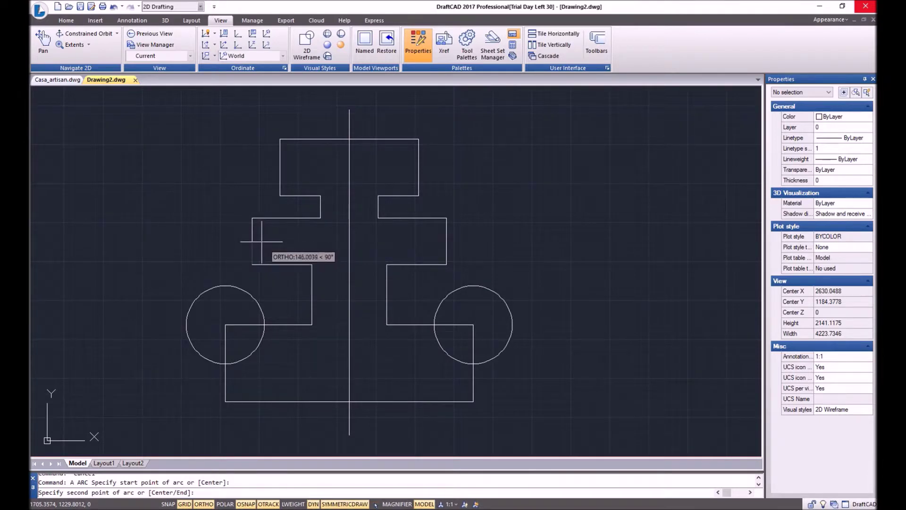
key(F8)
click(267, 241)
click(252, 217)
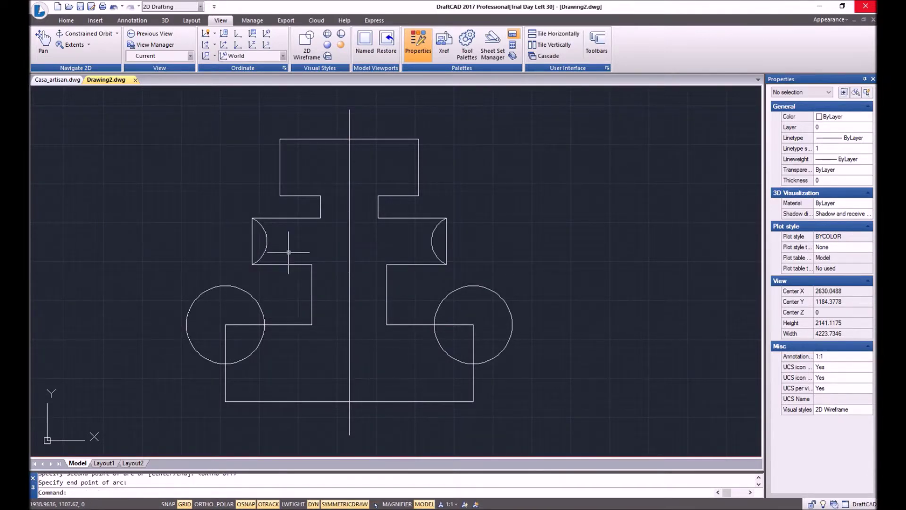
- Draw a six-vertex zigzag polyline on the left side and select it
text(pl)
key(Return)
click(230, 195)
click(158, 244)
click(228, 258)
click(288, 357)
click(261, 389)
click(130, 289)
key(Return)
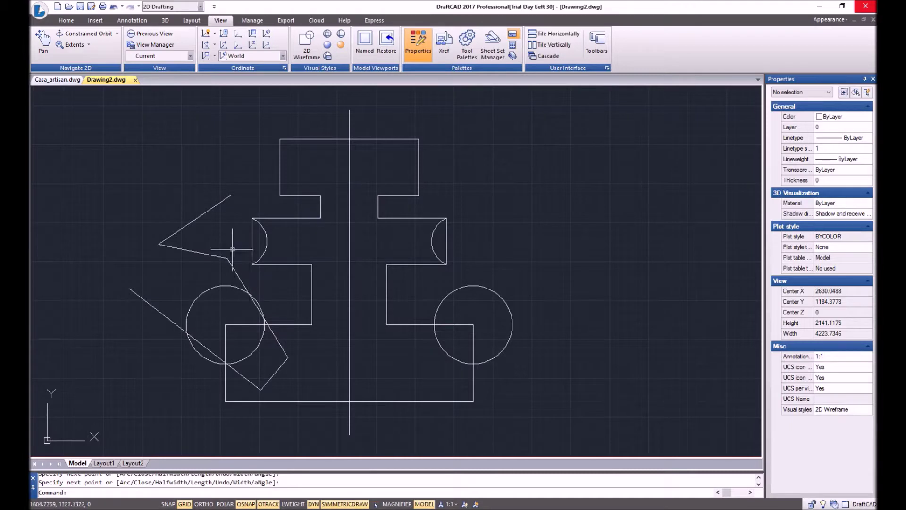
click(232, 249)
- Check the Symmetric Draw settings and close them without changes
right_click(351, 504)
click(398, 479)
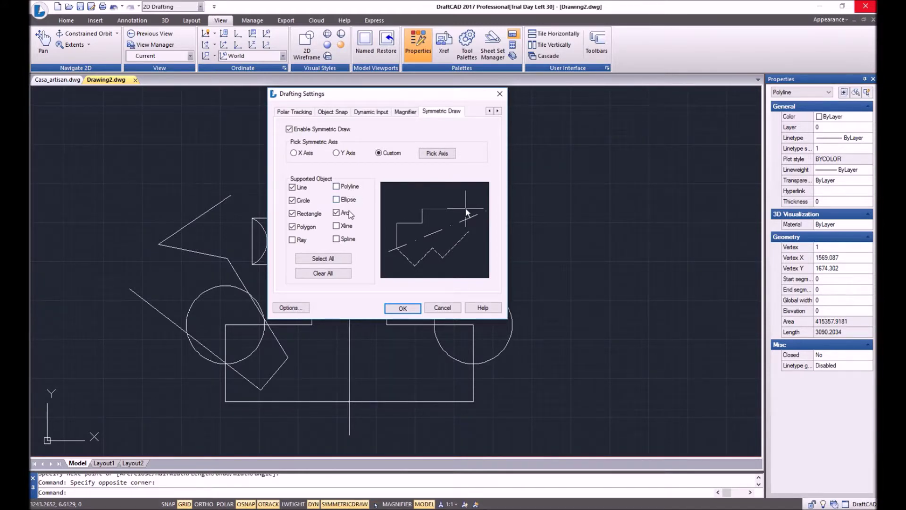
click(411, 309)
- Draw an unmirrored ellipse at the upper left, then reopen the Symmetric Draw settings
text(ell)
key(Return)
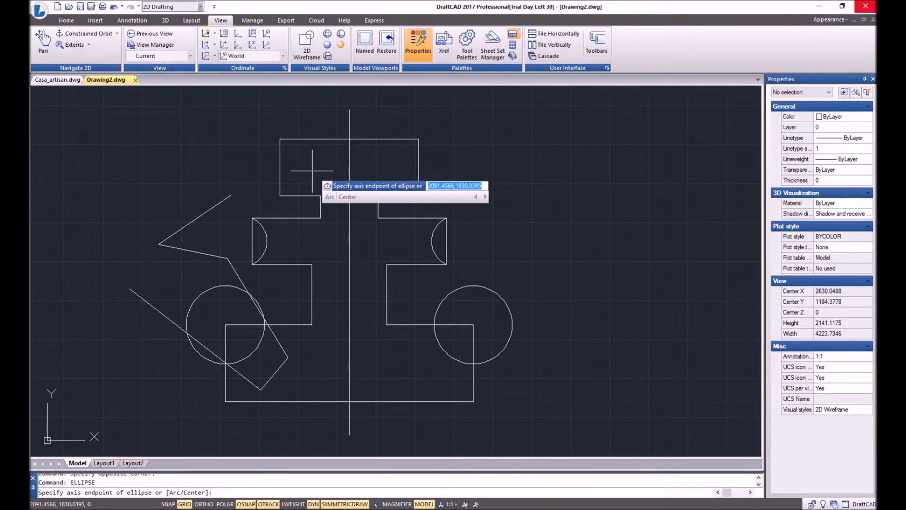
click(194, 157)
click(258, 161)
click(278, 188)
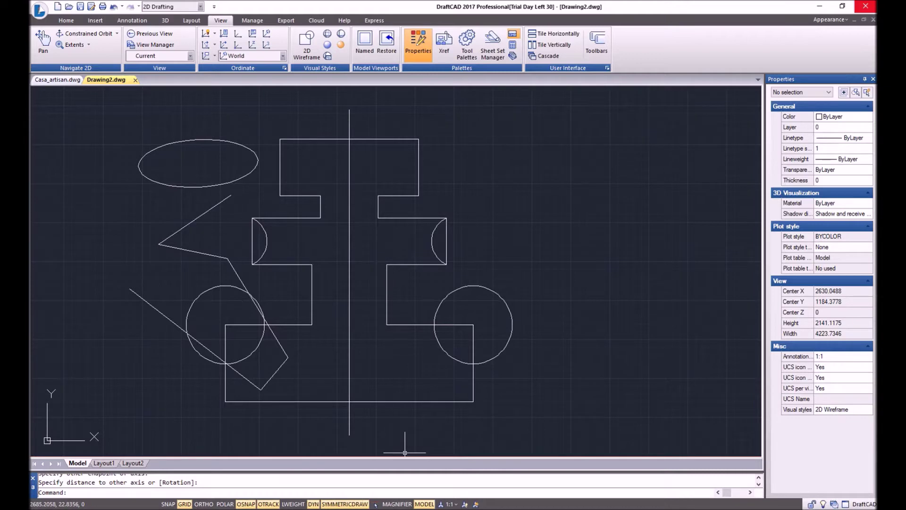
right_click(344, 504)
click(371, 484)
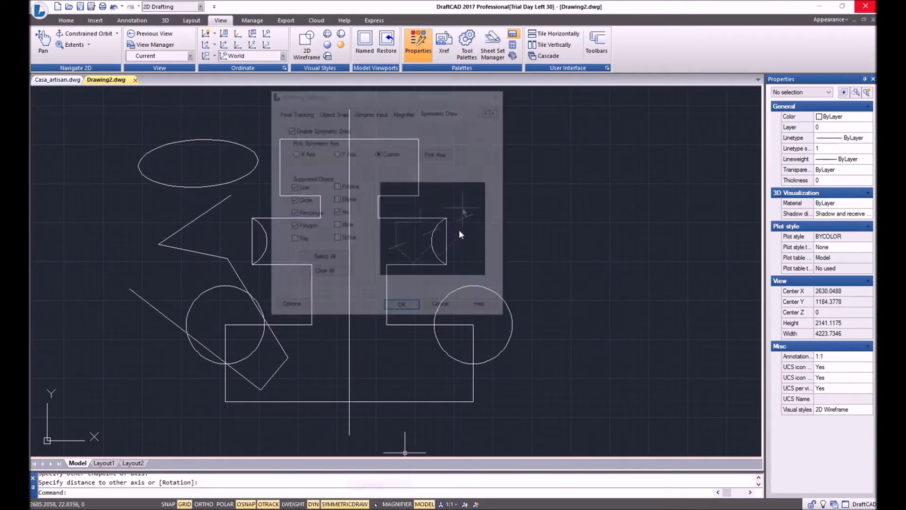
- Add Ellipse to the supported objects, then draw an upright ellipse on the left with EL
click(348, 199)
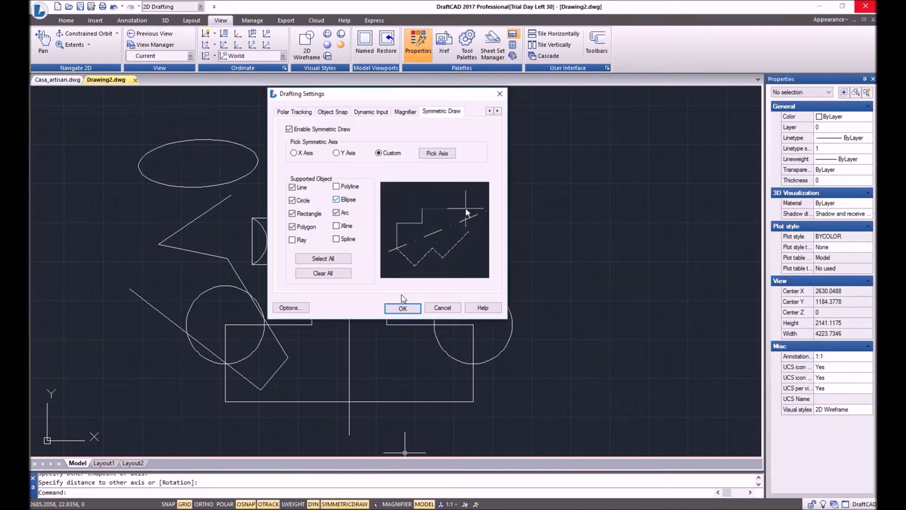
click(401, 308)
text(el)
key(Return)
click(203, 273)
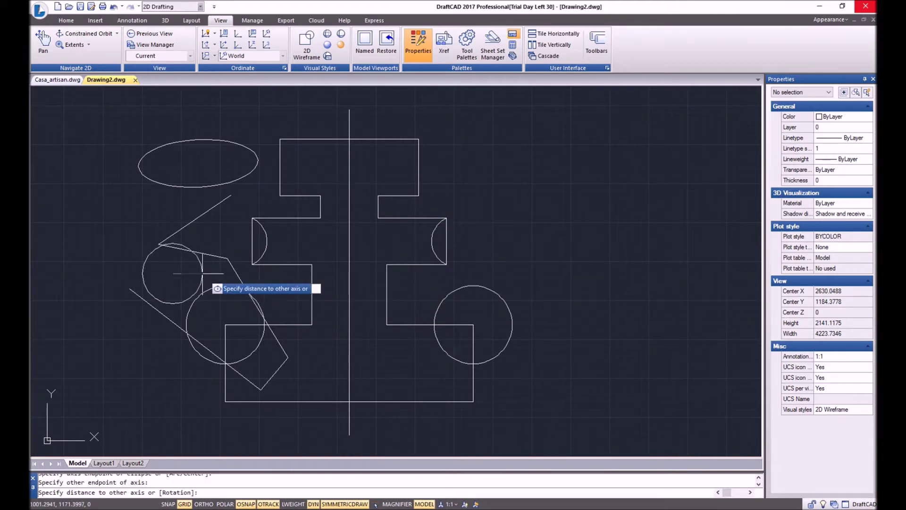
click(195, 241)
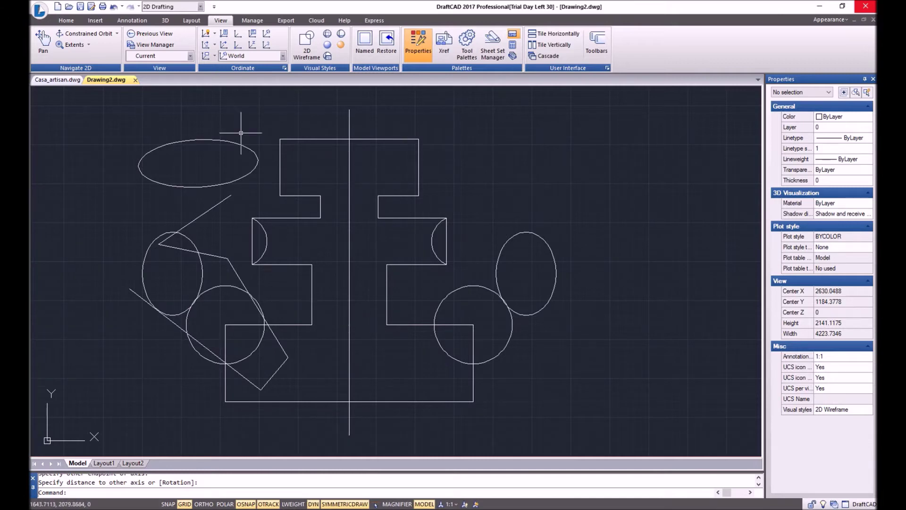
- Draw a small circle inside the top of the outline, left of the axis
text(c)
key(Return)
click(308, 169)
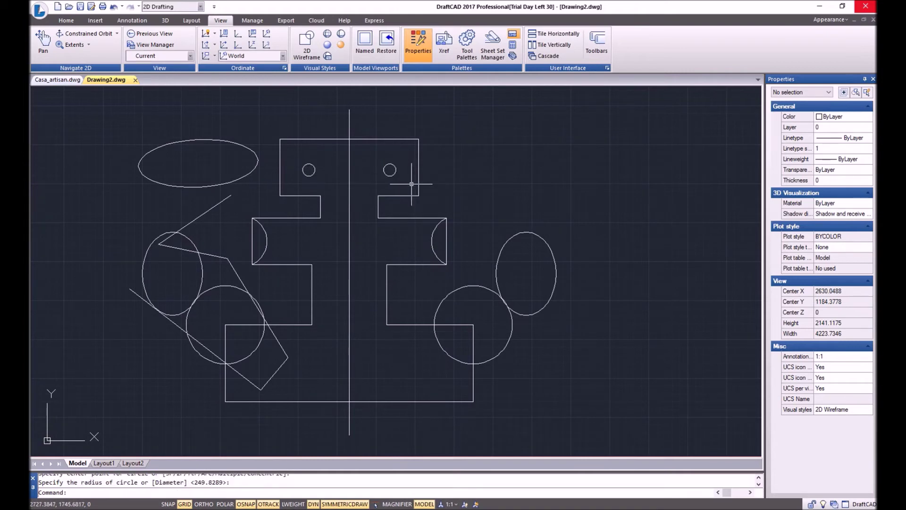